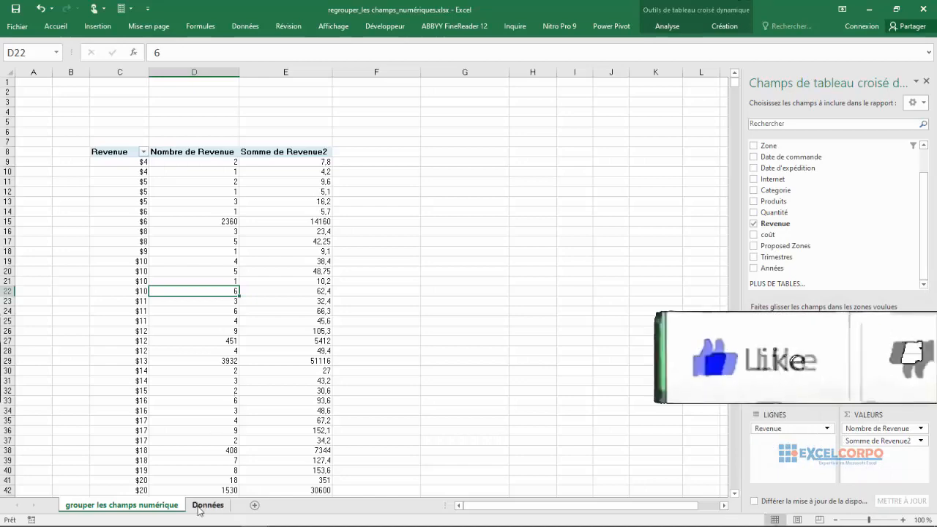
- Examine the source data columns from Noms du client through Internet on the Données sheet
click(207, 505)
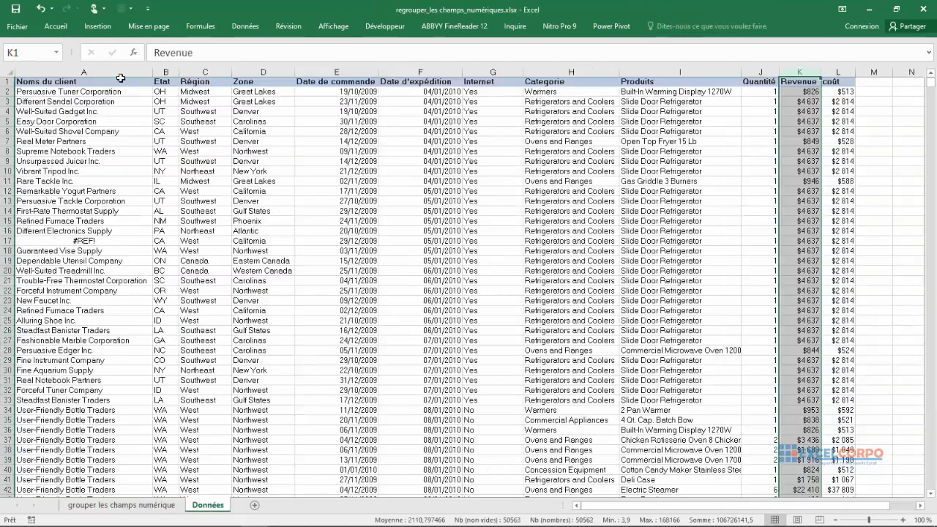
click(102, 71)
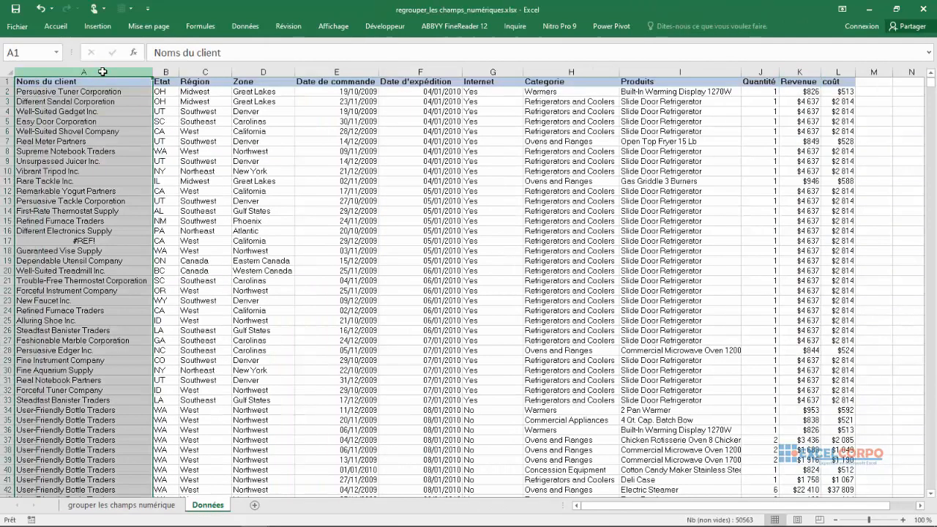
click(166, 68)
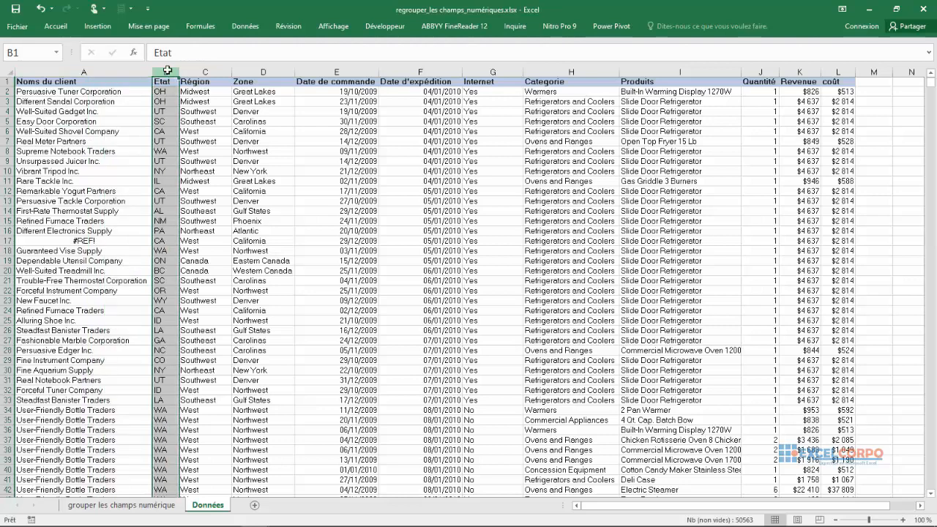
click(213, 72)
click(275, 67)
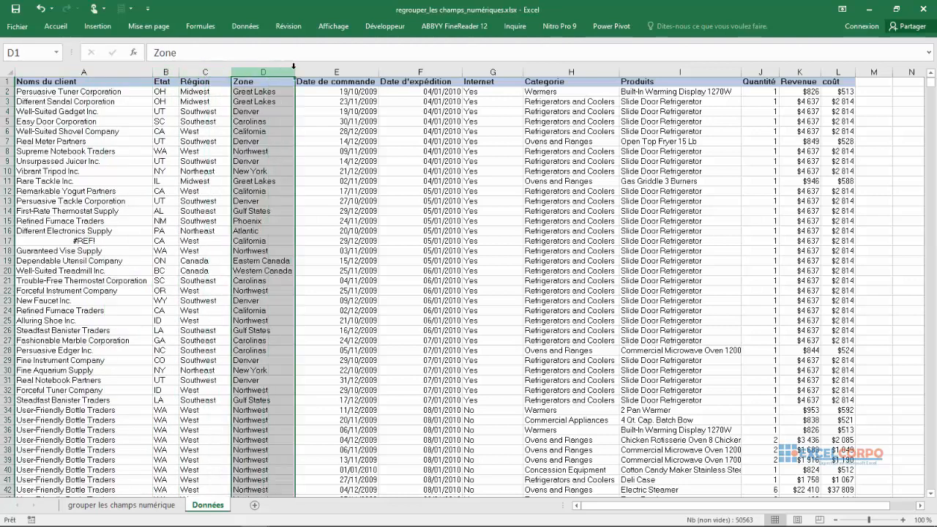
click(330, 69)
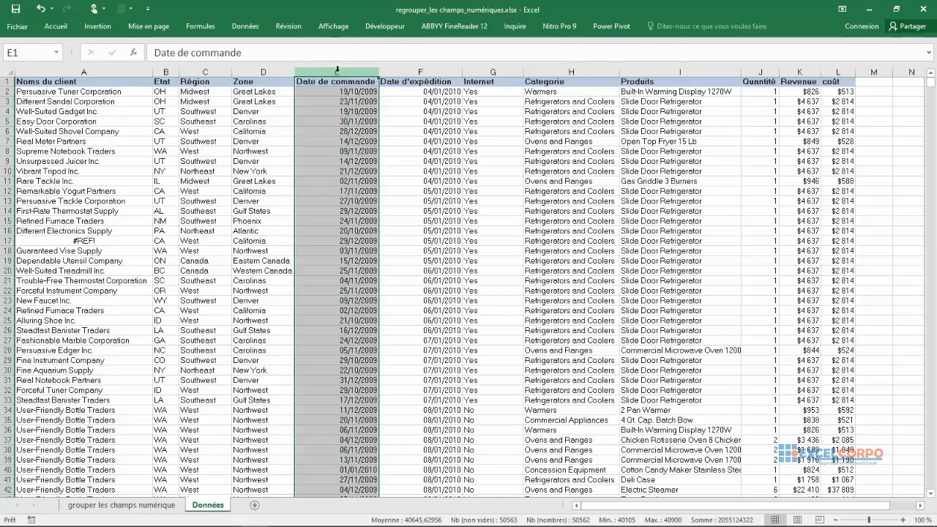
click(418, 71)
click(487, 69)
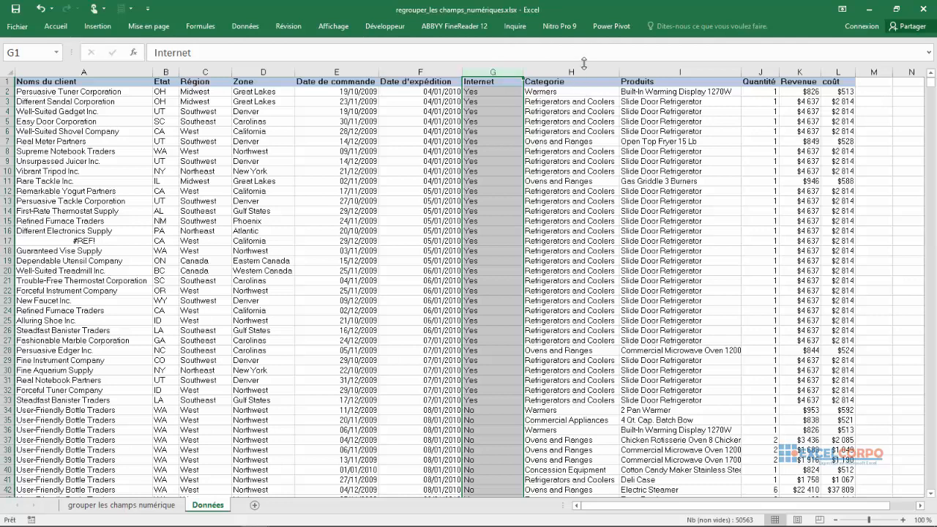
- Return to the pivot table on the grouper les champs numérique sheet
click(122, 505)
click(190, 271)
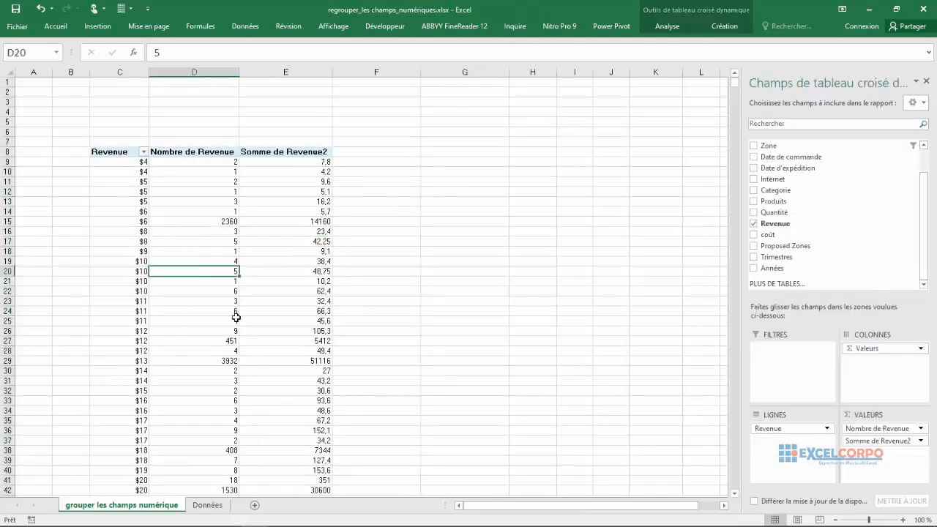
click(229, 289)
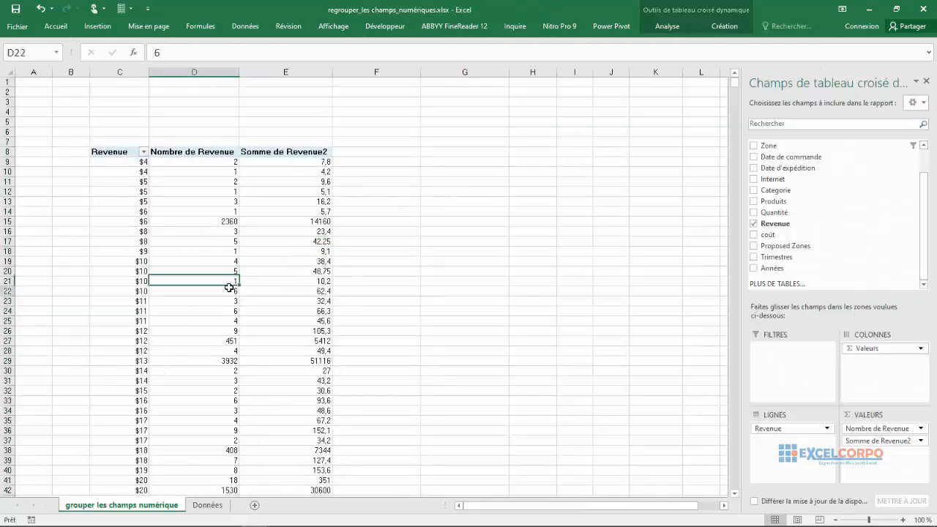
- Review every source column on the Données sheet, from Noms du client through Revenue and coût
click(207, 506)
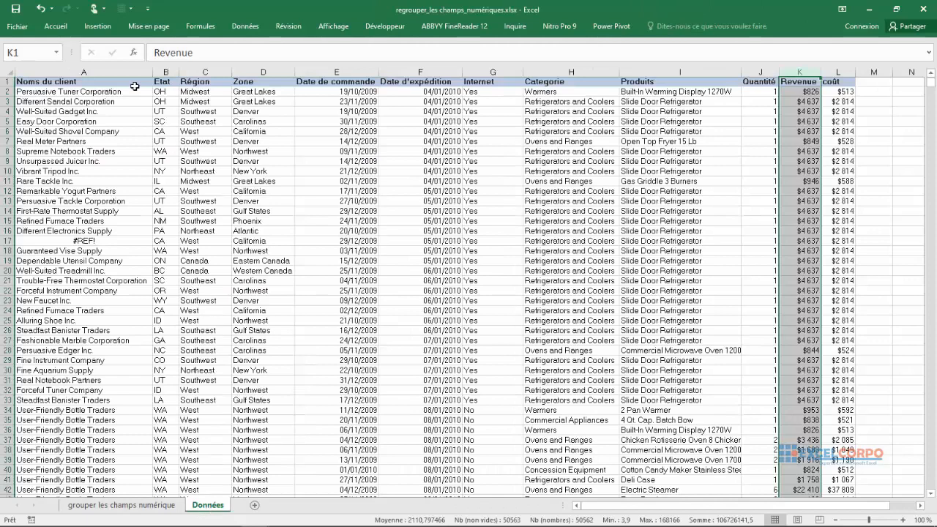
click(102, 71)
click(166, 70)
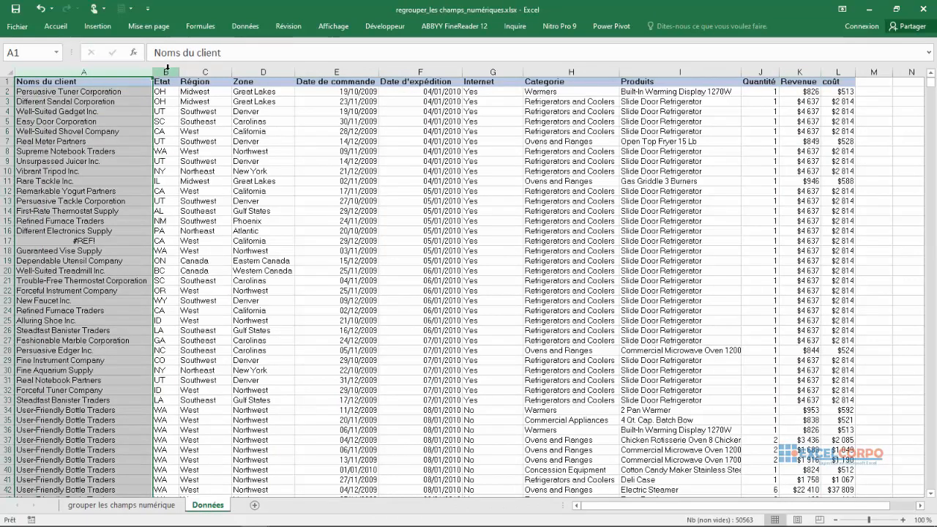
click(213, 71)
click(263, 72)
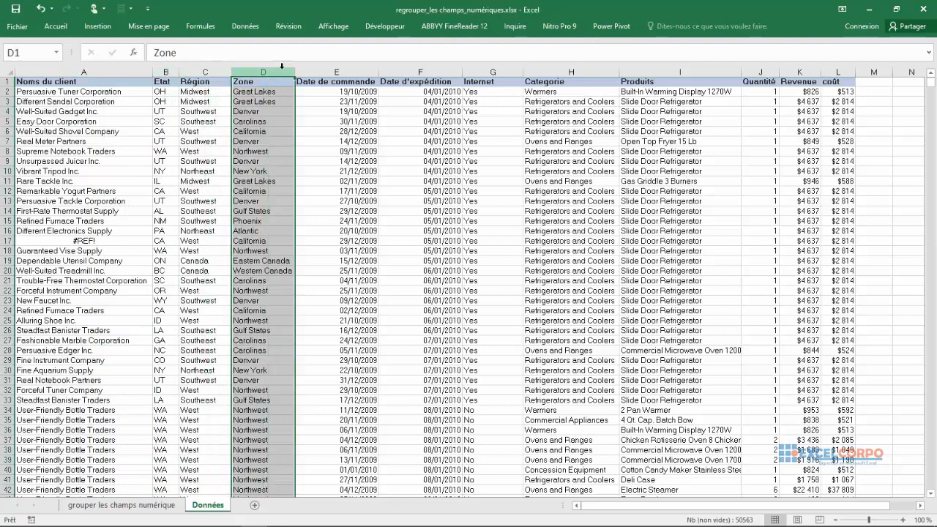
click(323, 73)
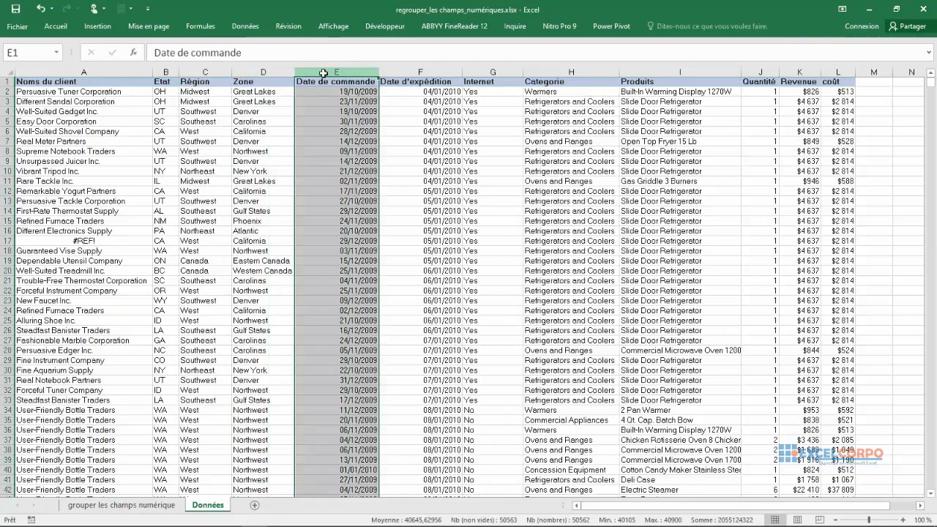
click(418, 72)
click(487, 71)
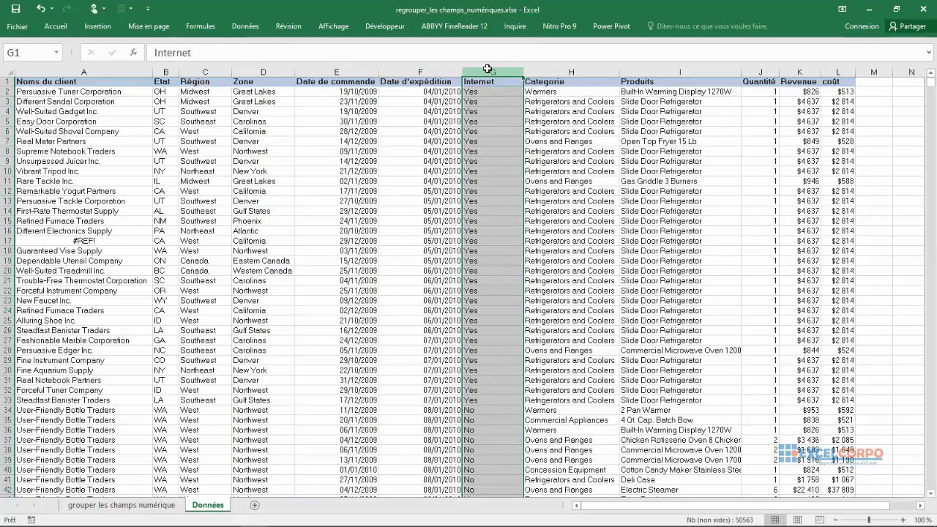
click(579, 71)
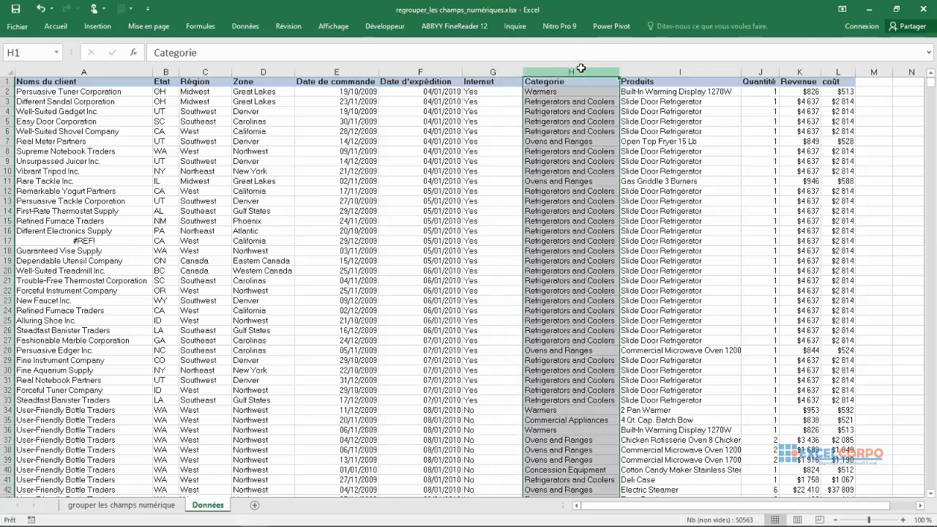
click(646, 74)
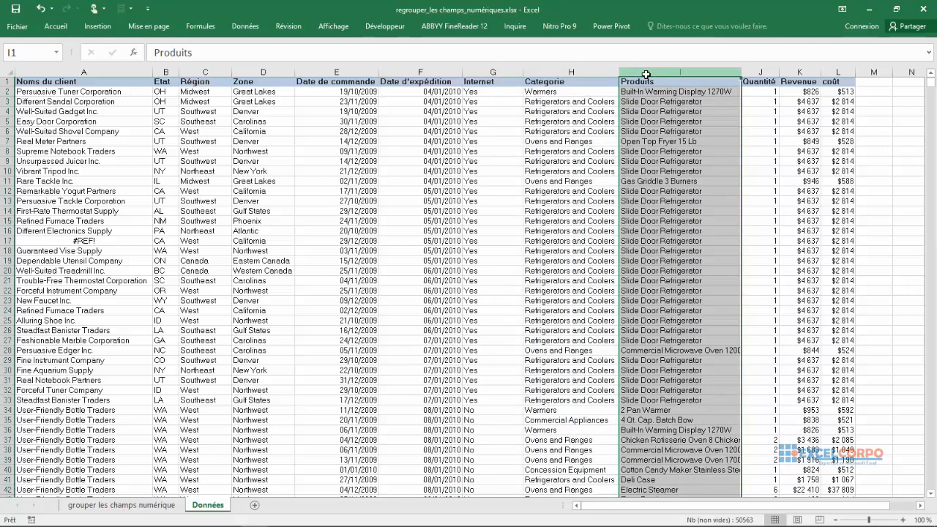
click(761, 71)
click(799, 71)
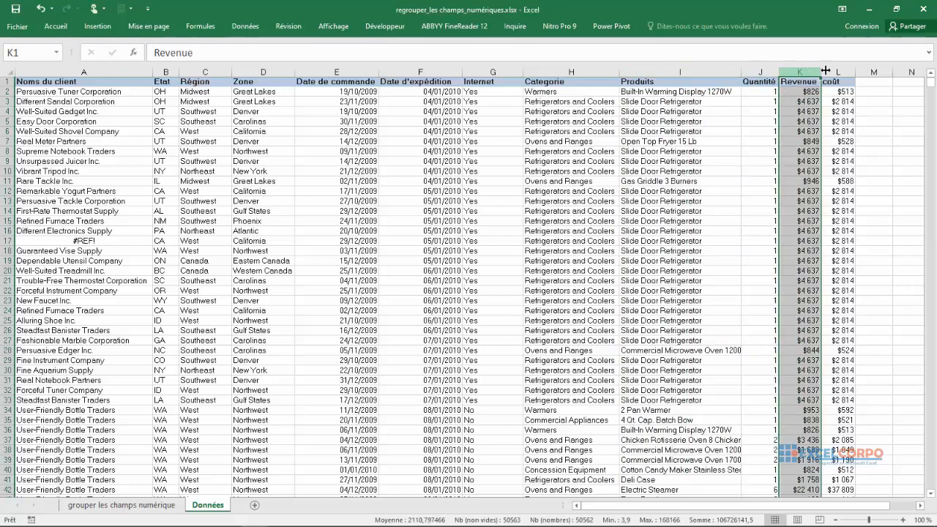
click(841, 71)
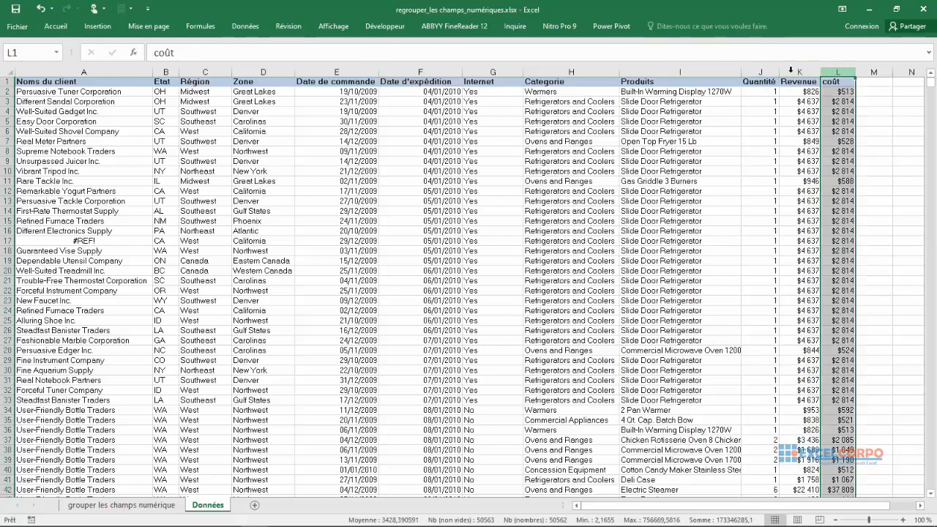
- Examine the individual Revenue rows with their count and sum in the pivot table on the grouper les champs numérique sheet
click(123, 505)
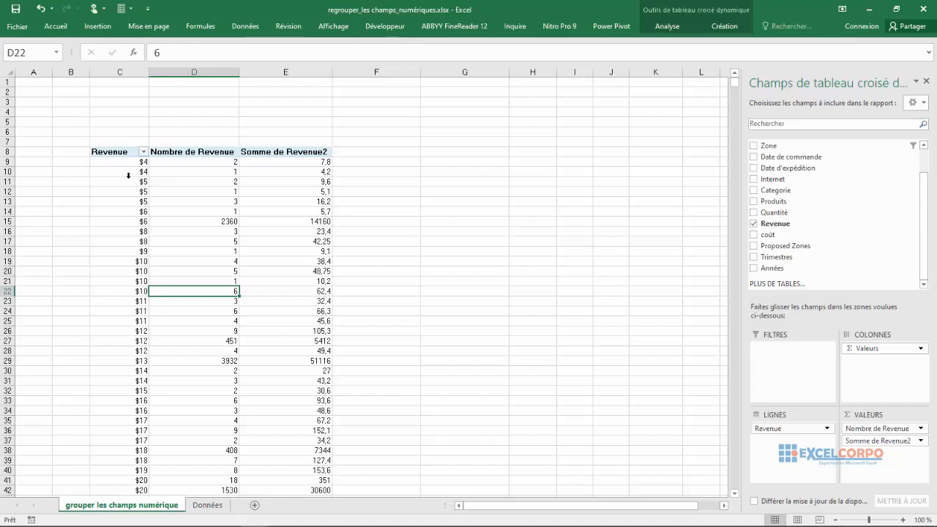
click(246, 191)
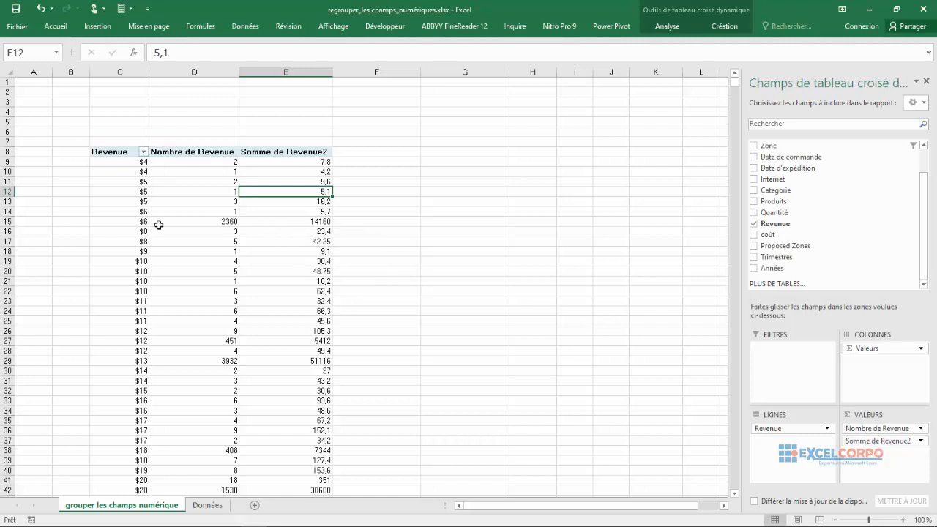
click(139, 211)
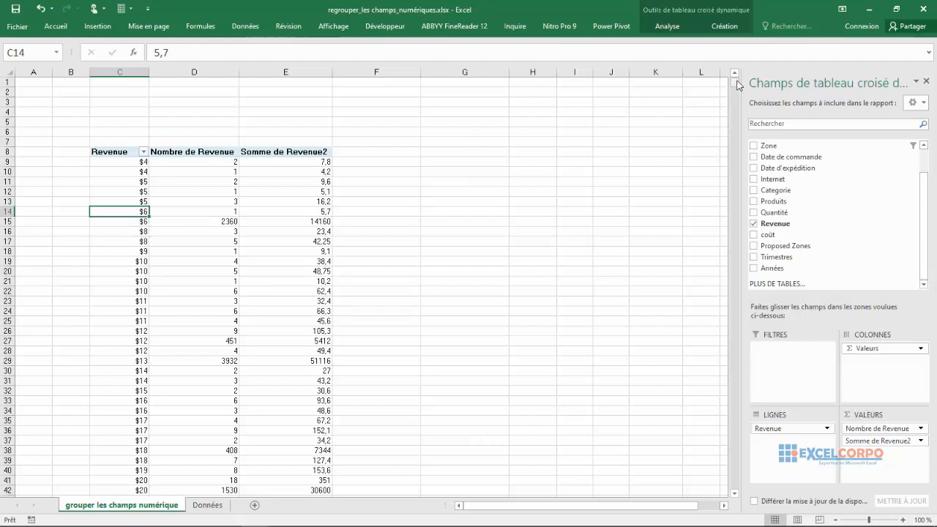
mouse_move(736, 84)
mouse_down()
mouse_move(728, 498)
mouse_move(710, 286)
mouse_move(734, 83)
mouse_up()
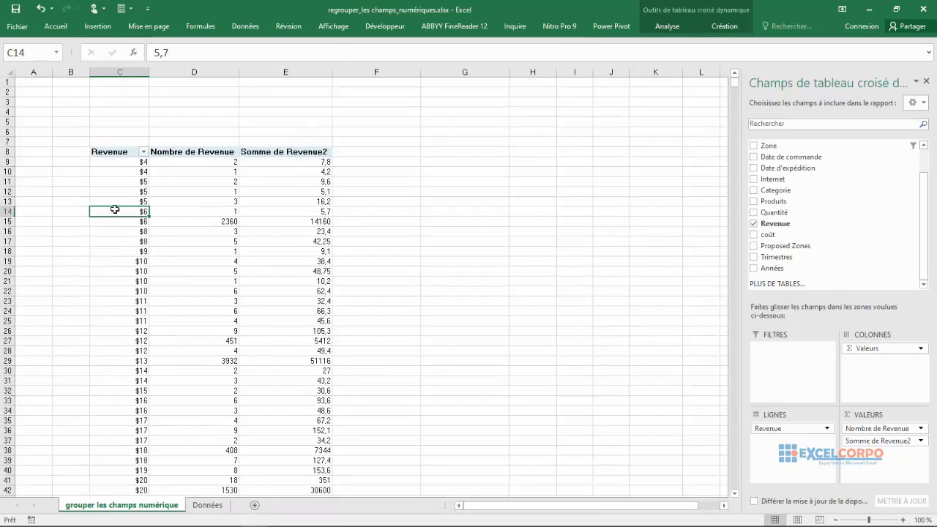
click(142, 181)
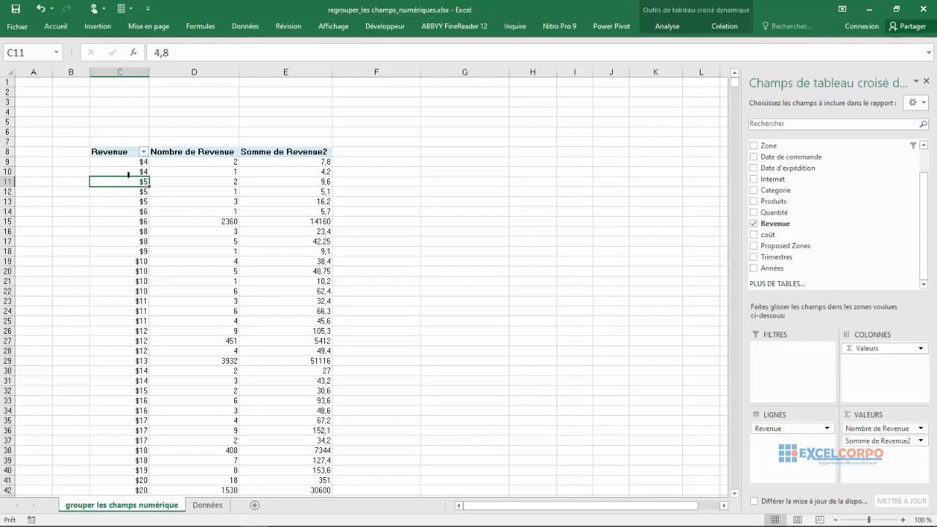
click(128, 174)
click(128, 173)
click(126, 173)
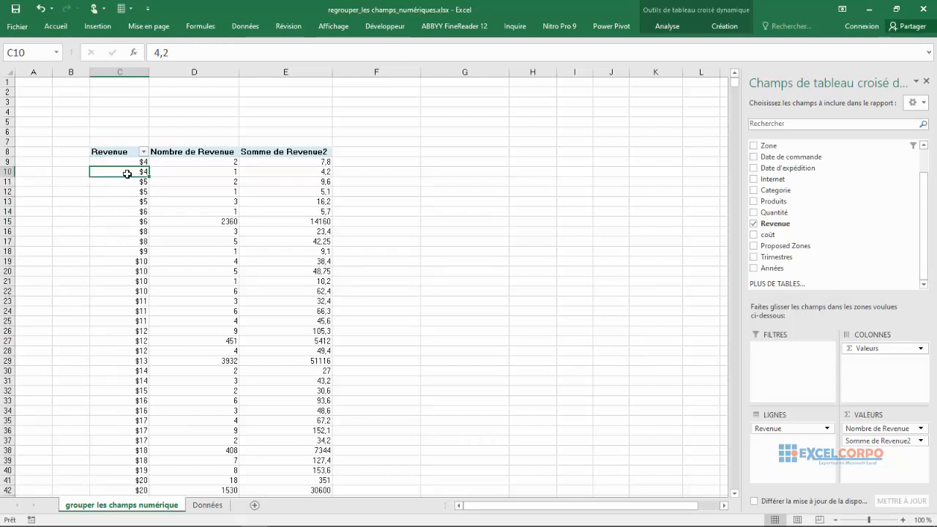
click(667, 27)
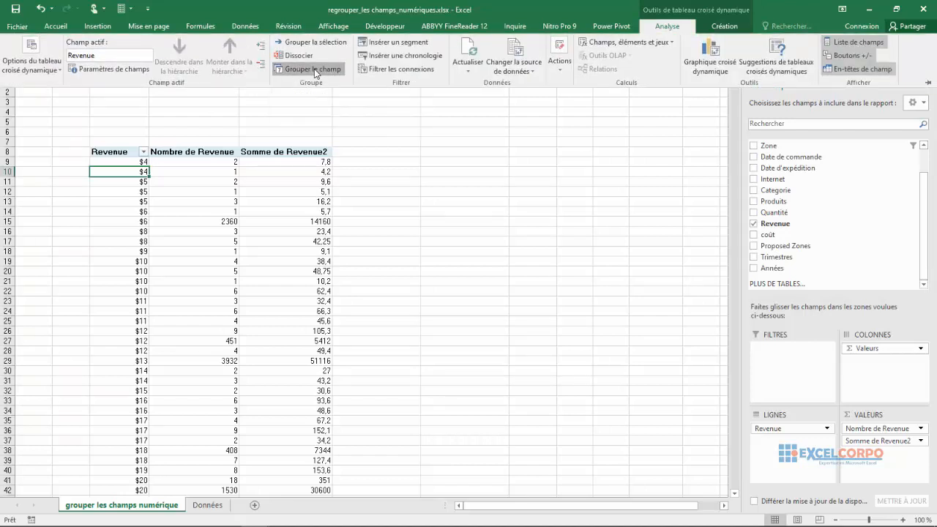
click(314, 69)
click(549, 151)
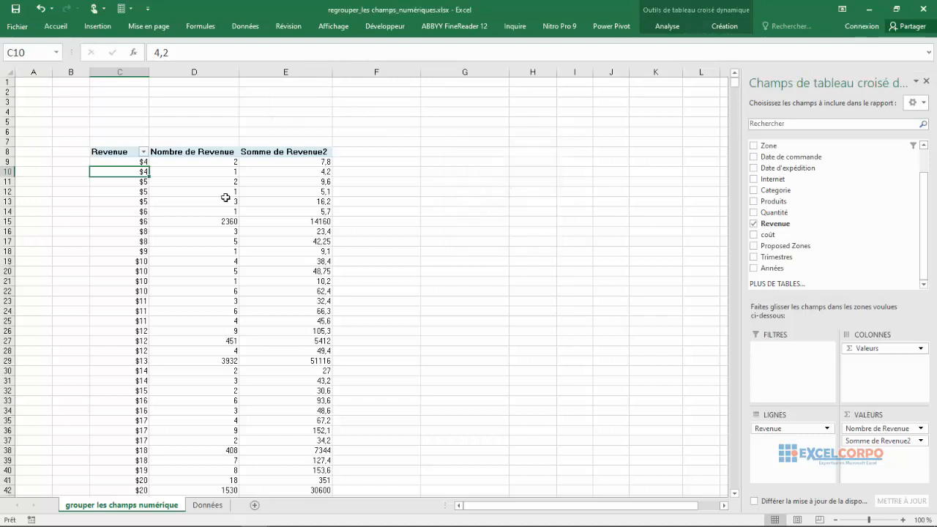
- Group the pivot table's Revenue row field into intervals of 10000, starting at 0 and ending at 180000
right_click(136, 171)
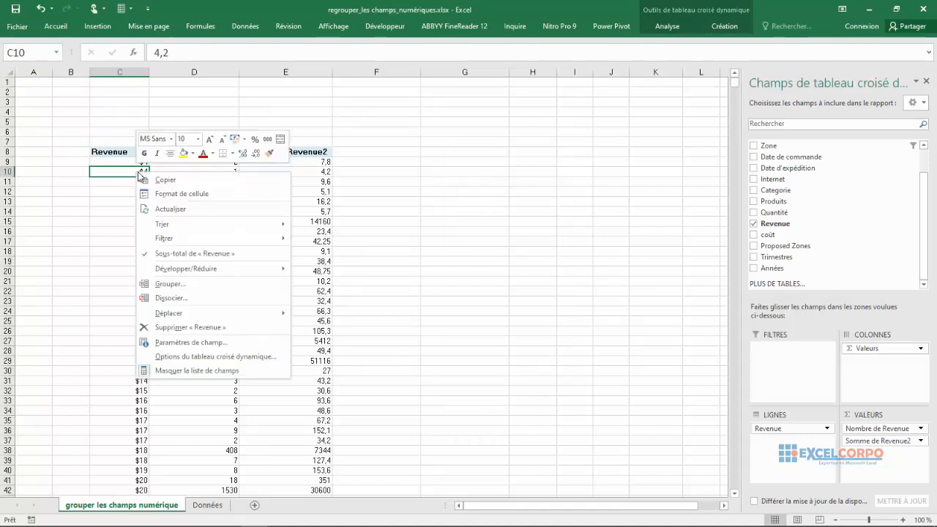
click(172, 286)
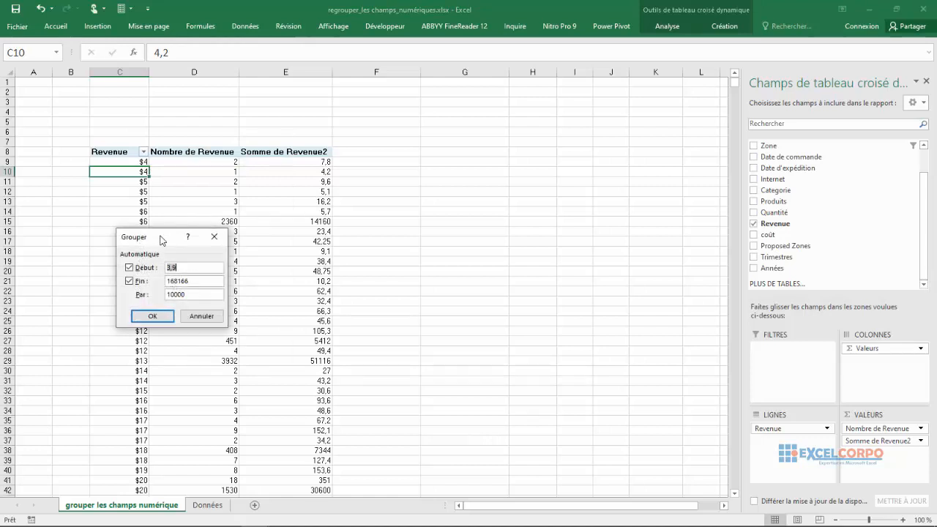
drag(163, 239, 404, 162)
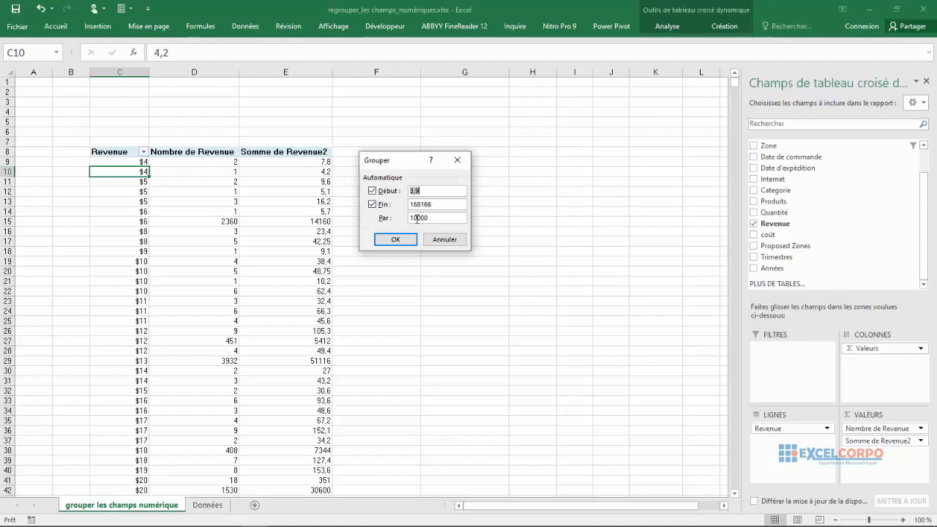
click(428, 191)
text(à)
drag(439, 205, 409, 206)
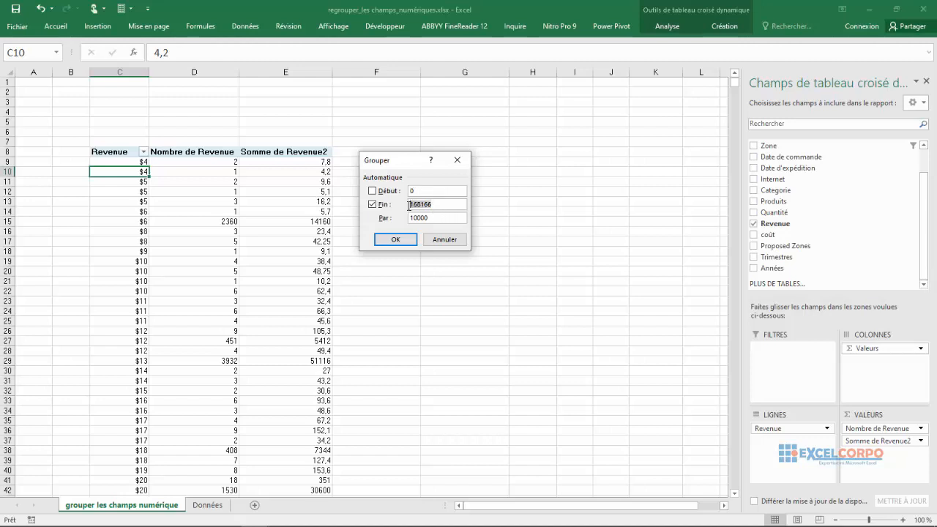
text(180000)
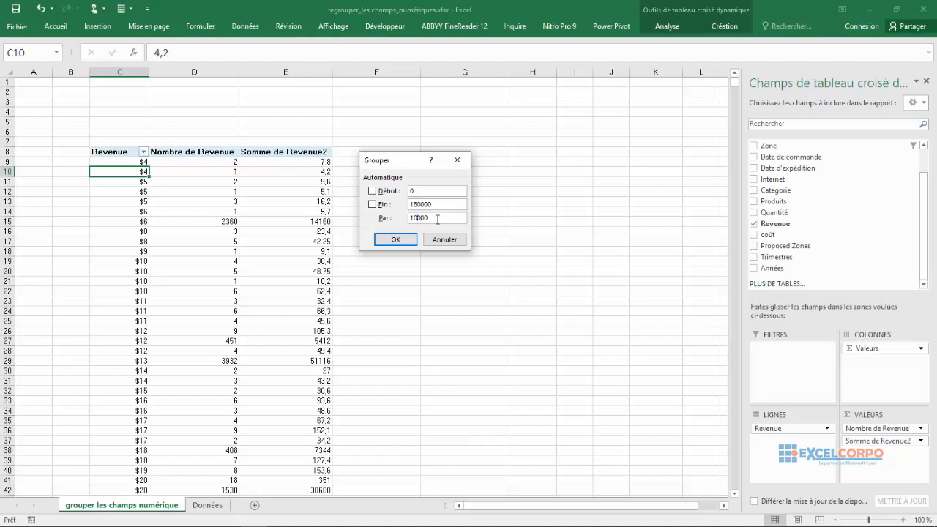
click(395, 240)
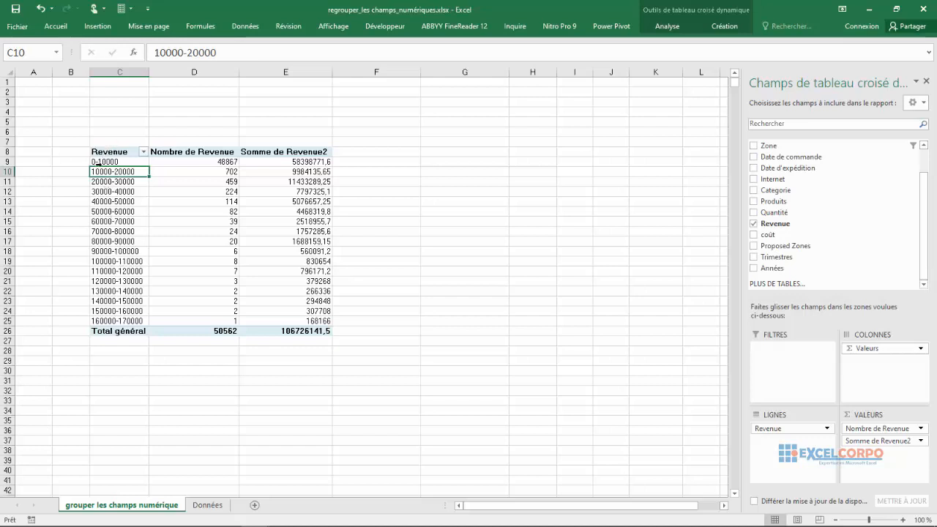
click(101, 161)
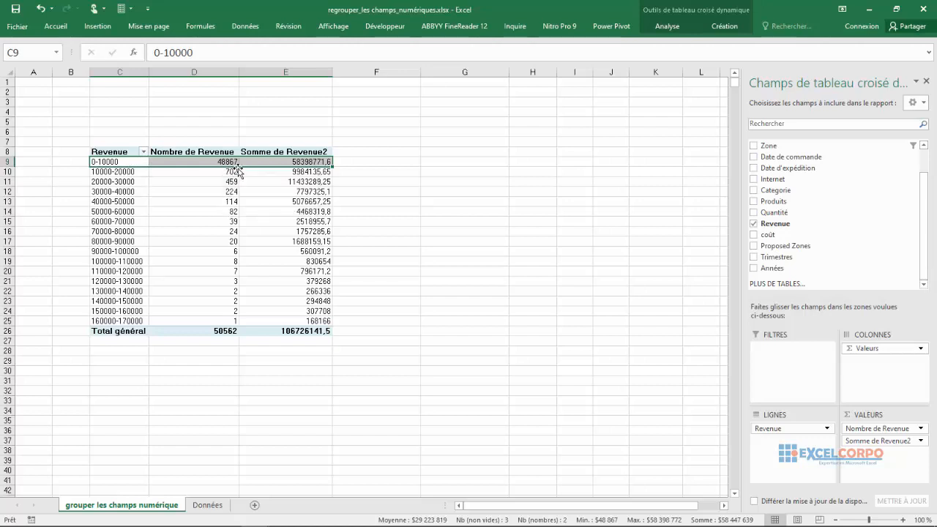
click(292, 161)
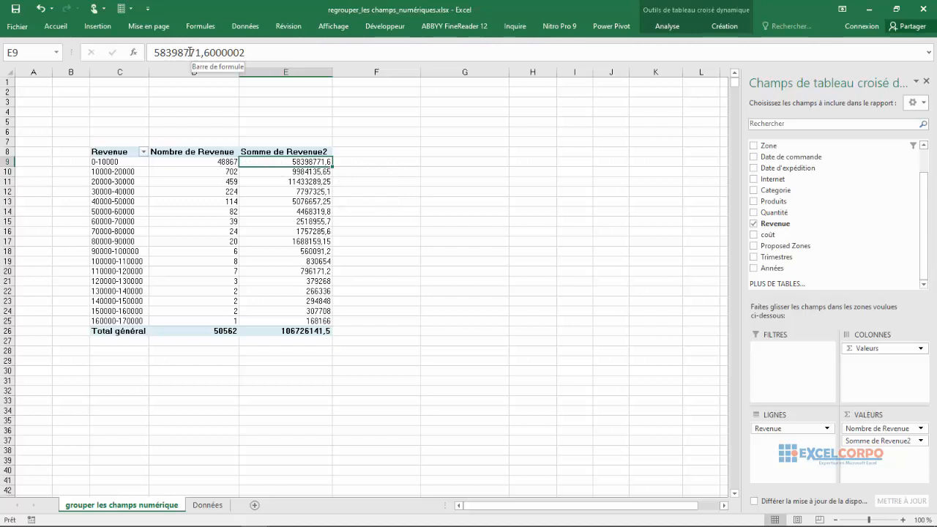
click(103, 171)
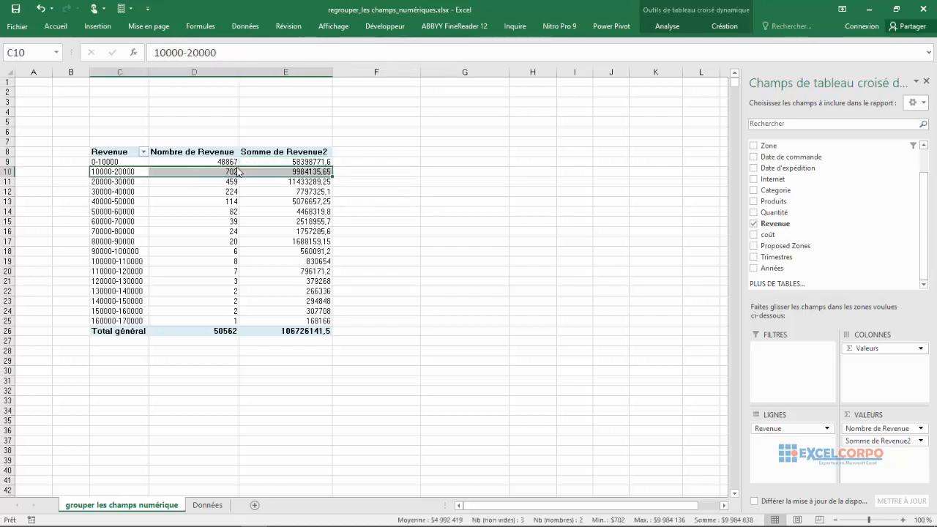
click(144, 181)
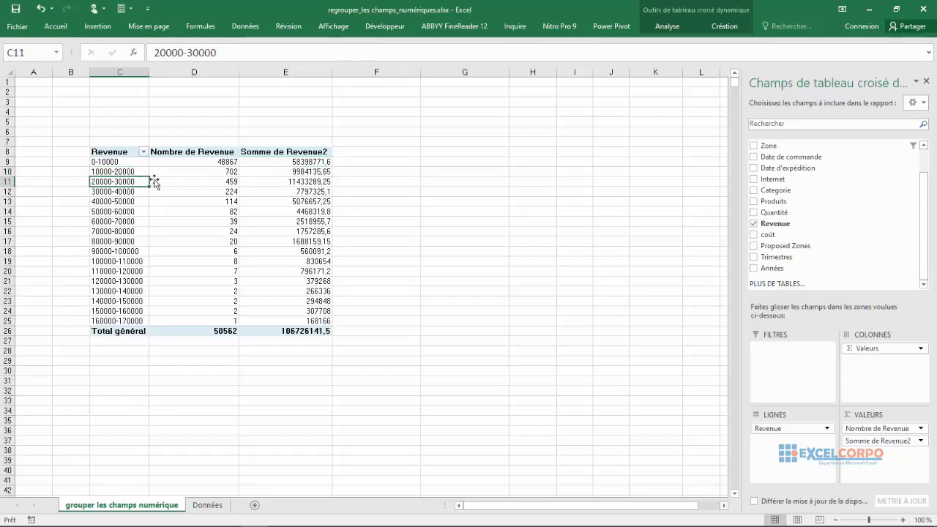
click(230, 182)
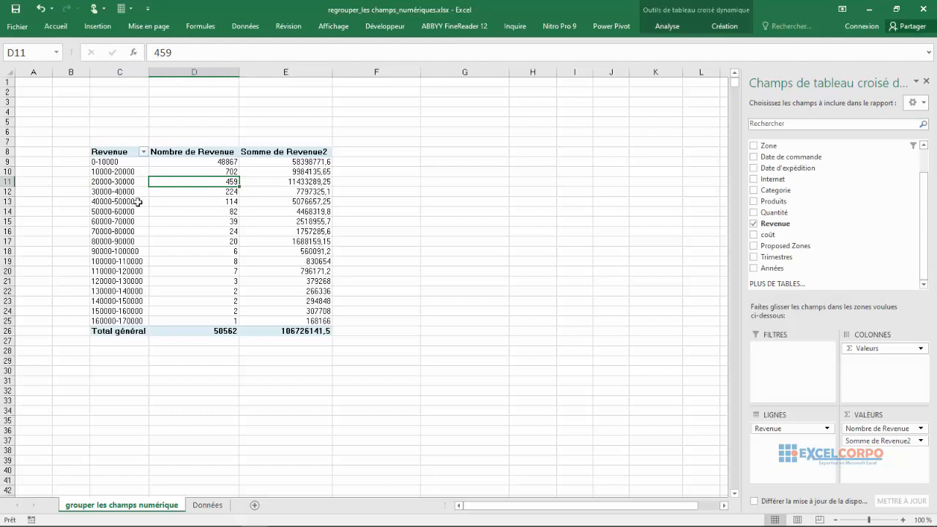
click(119, 192)
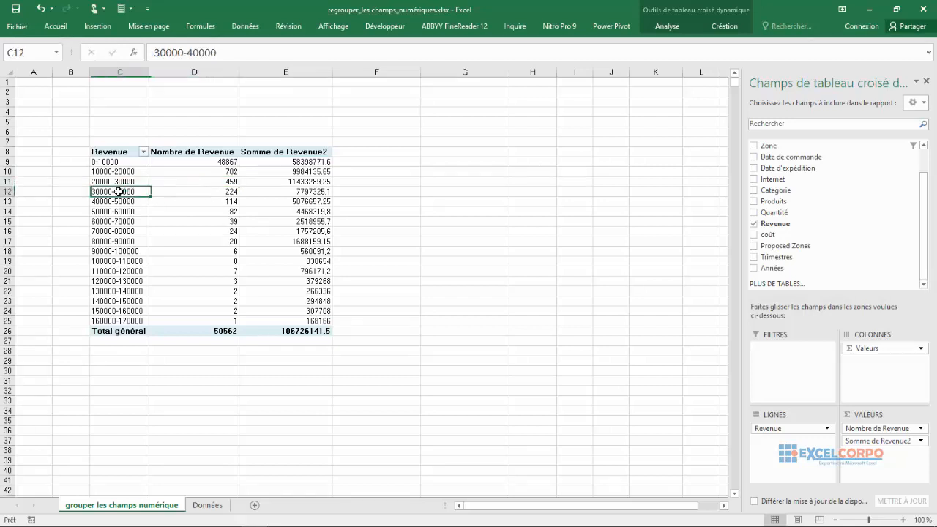
click(229, 193)
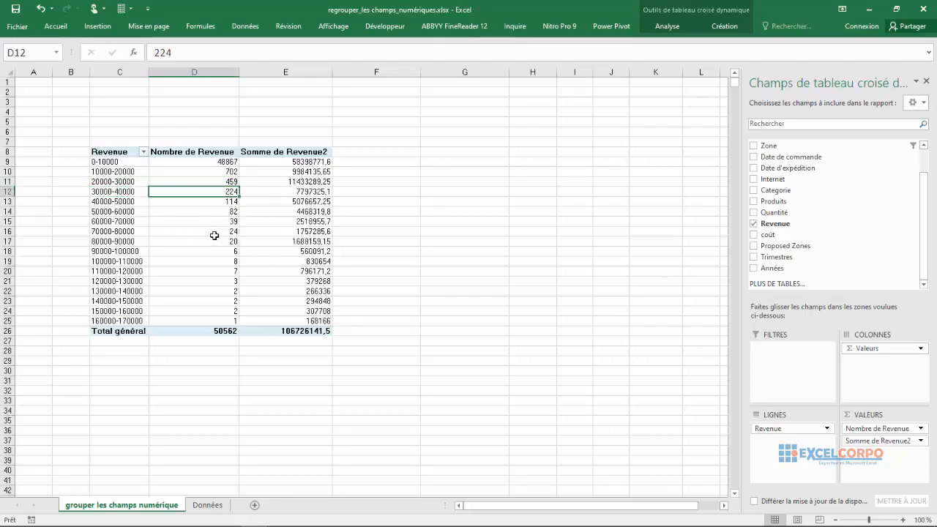
click(114, 202)
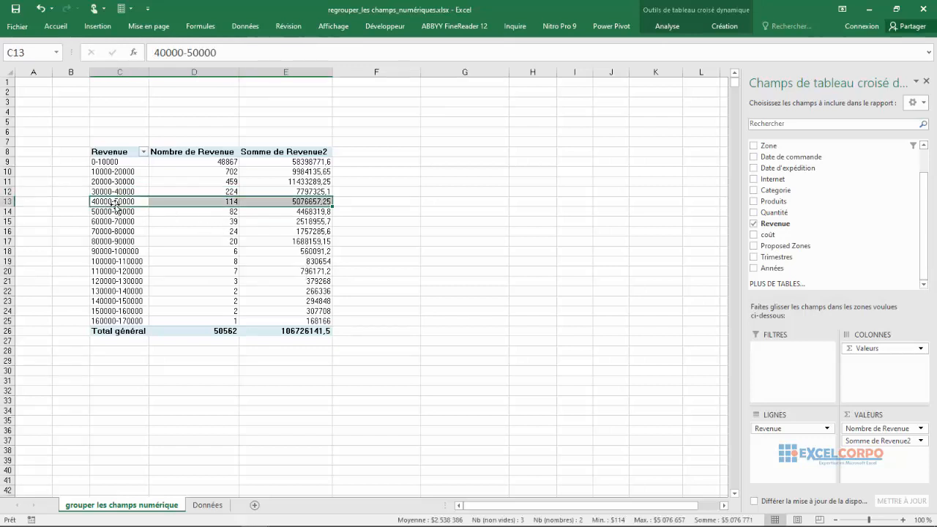
click(234, 205)
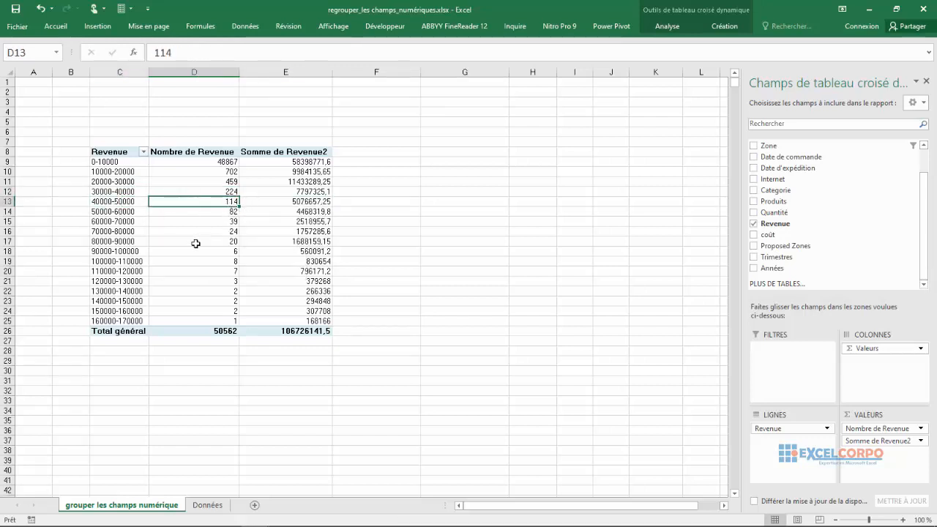
click(96, 325)
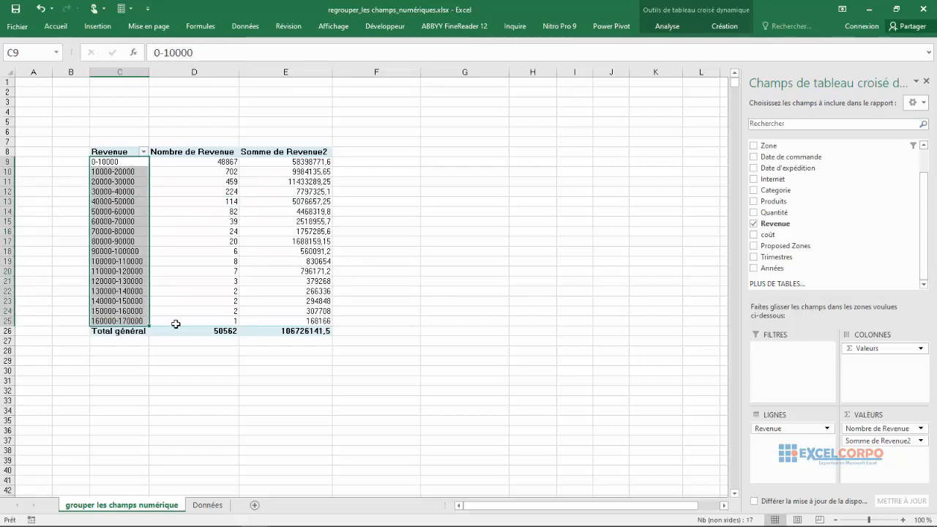
click(199, 322)
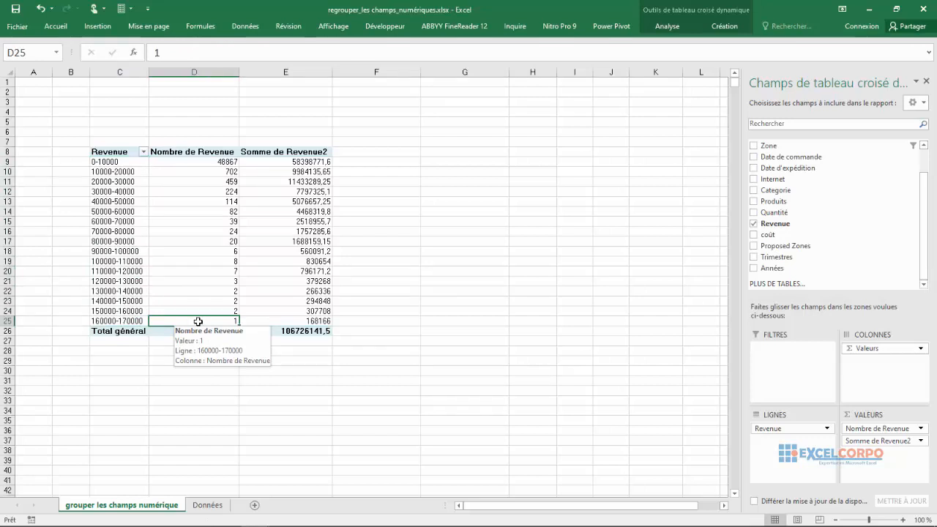